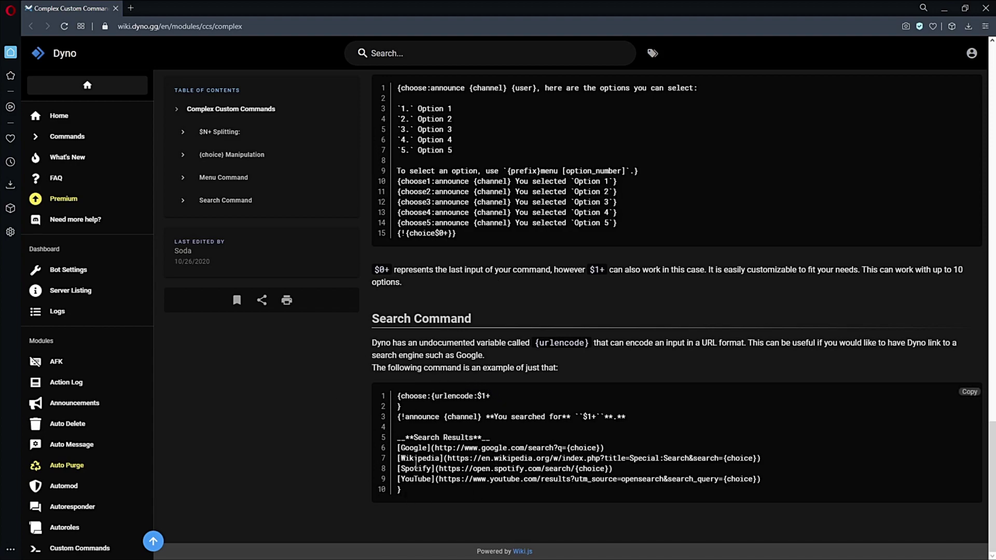
# Step: Scroll the Complex Custom Commands wiki page to the Search Command {urlencode} example code
pyautogui.scroll(3, 428, 265)
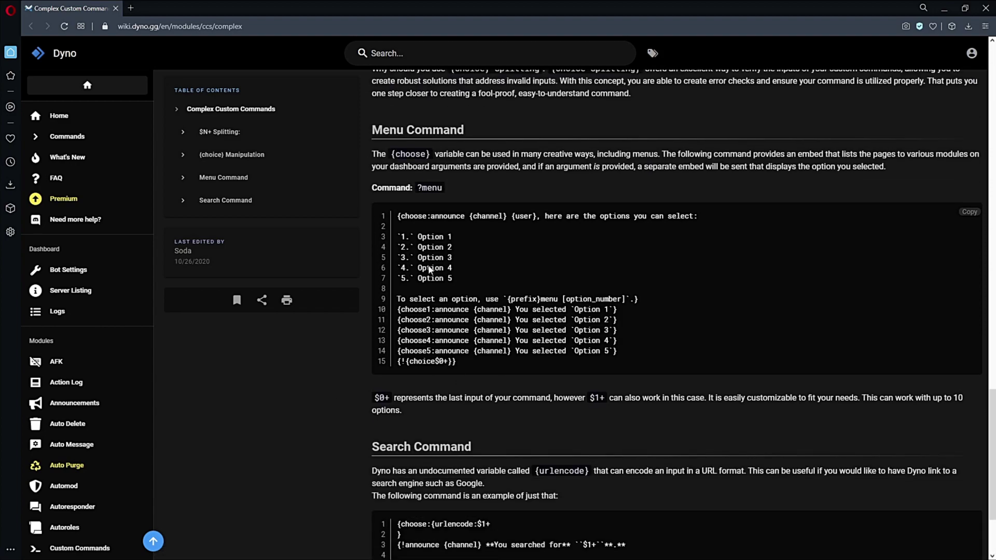
pyautogui.scroll(-3, 430, 276)
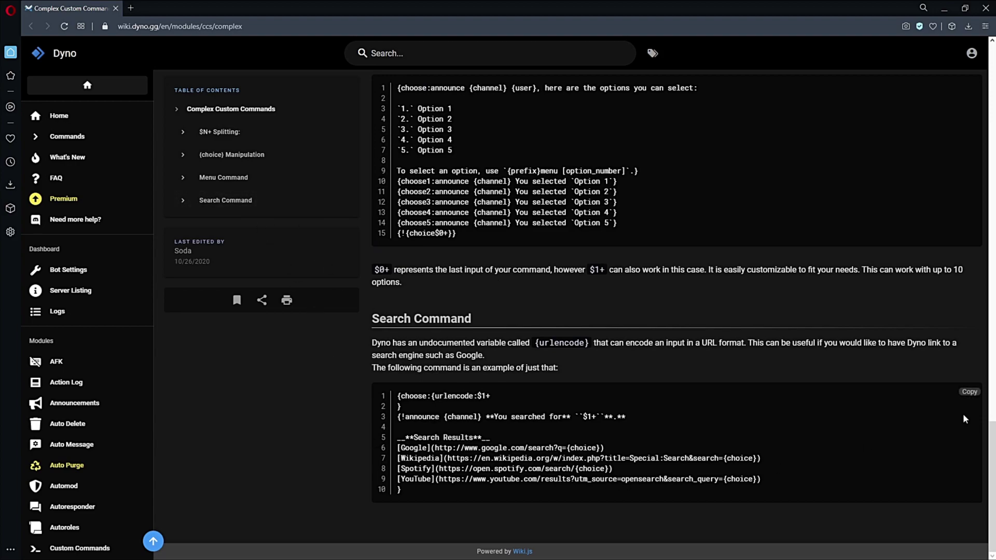
# Step: Copy the search example code, then enable the Custom Commands module for the How2Dyno server
pyautogui.click(969, 393)
pyautogui.moveTo(402, 405)
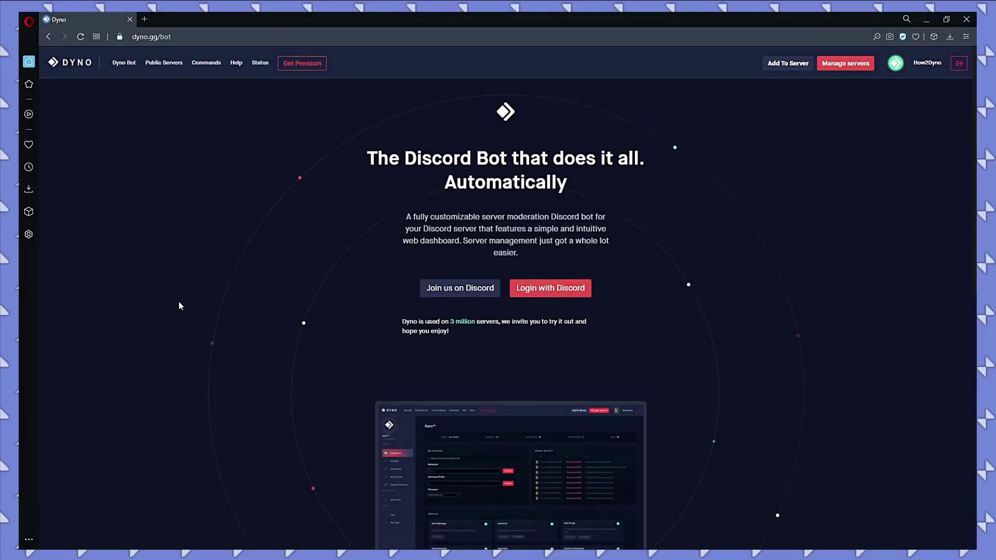
pyautogui.click(830, 72)
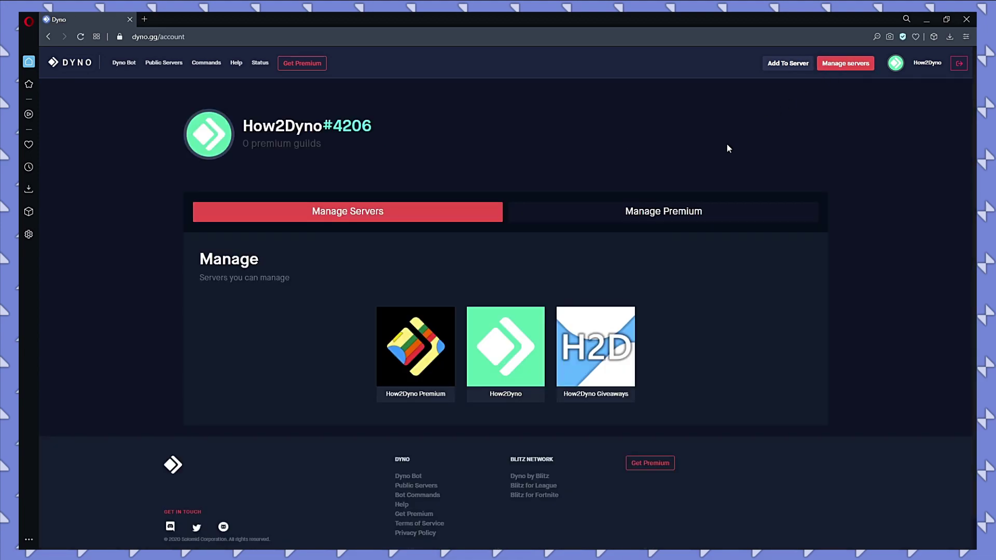
pyautogui.click(525, 318)
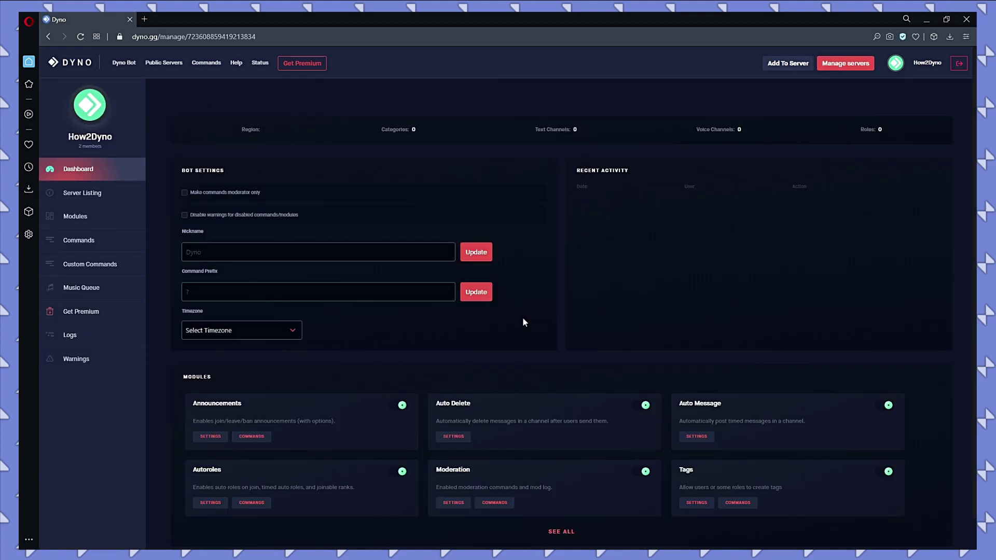
pyautogui.click(124, 271)
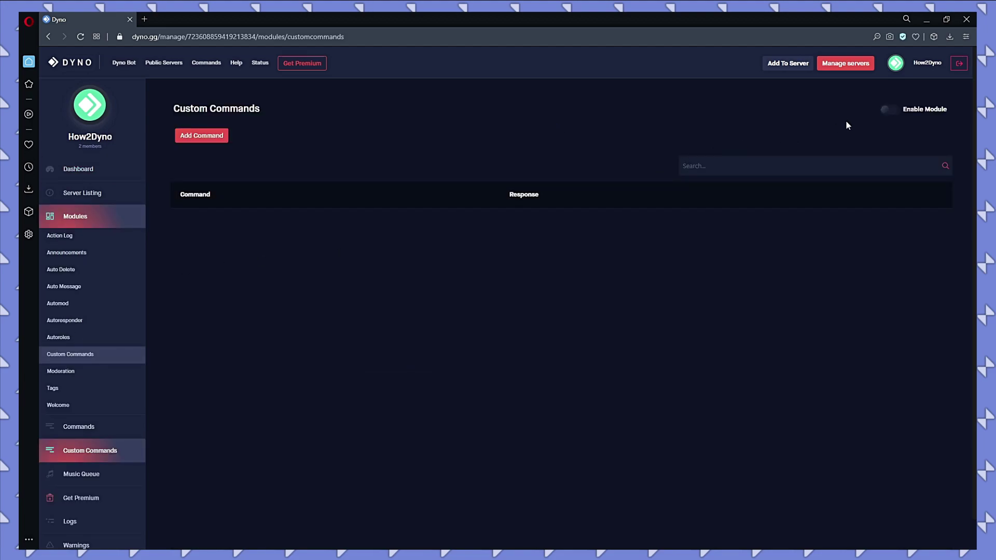
pyautogui.click(885, 110)
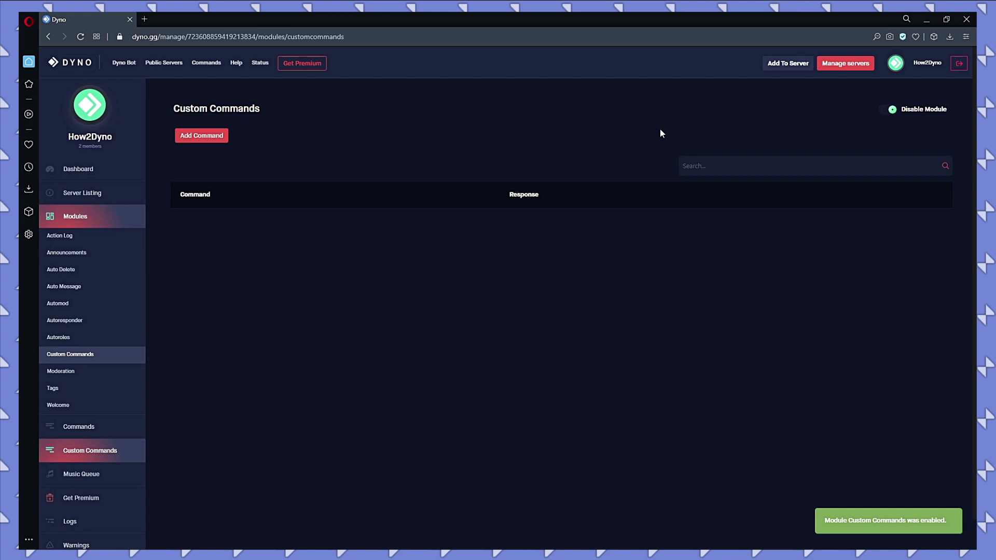
# Step: Add a new command named 'search' and make its empty Response box taller
pyautogui.click(201, 135)
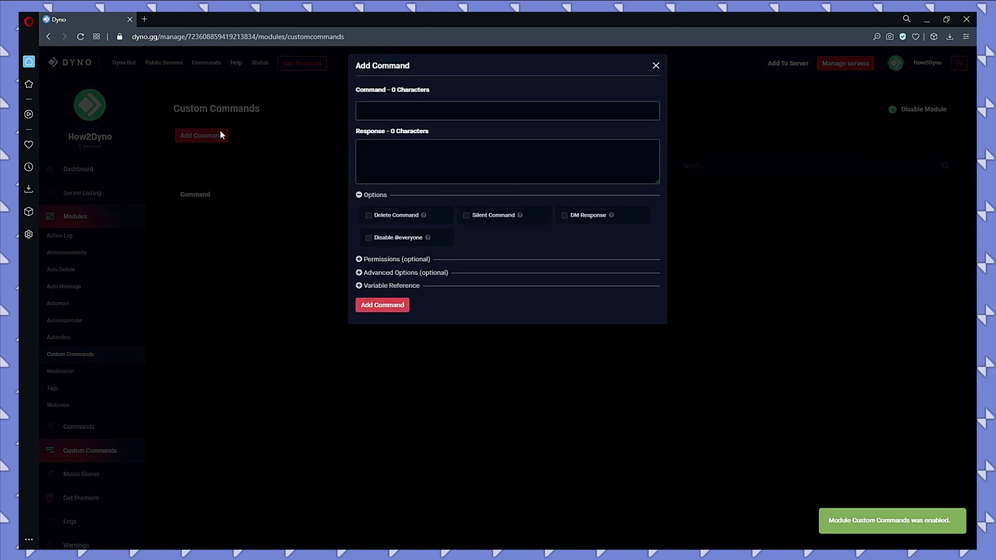
pyautogui.click(430, 110)
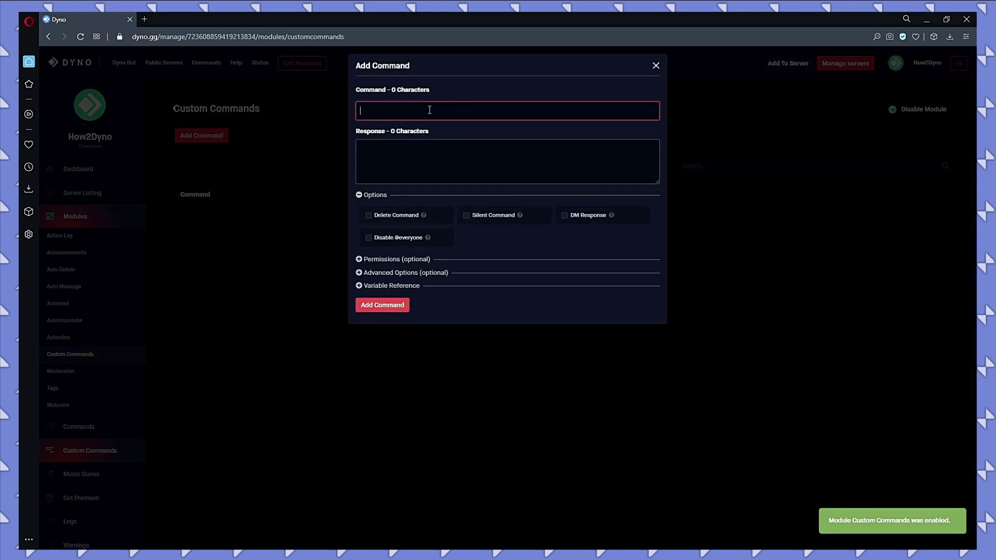
pyautogui.write('search')
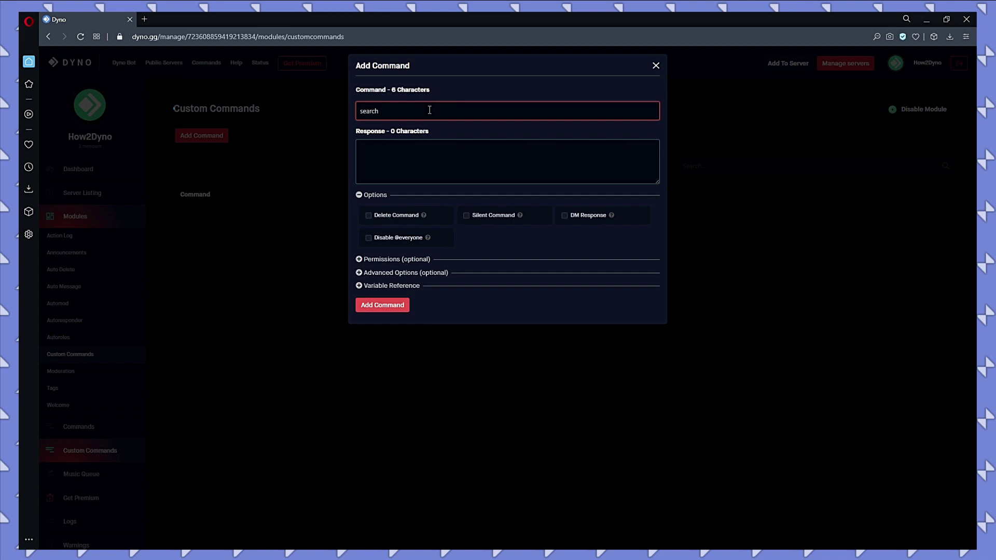
pyautogui.click(411, 153)
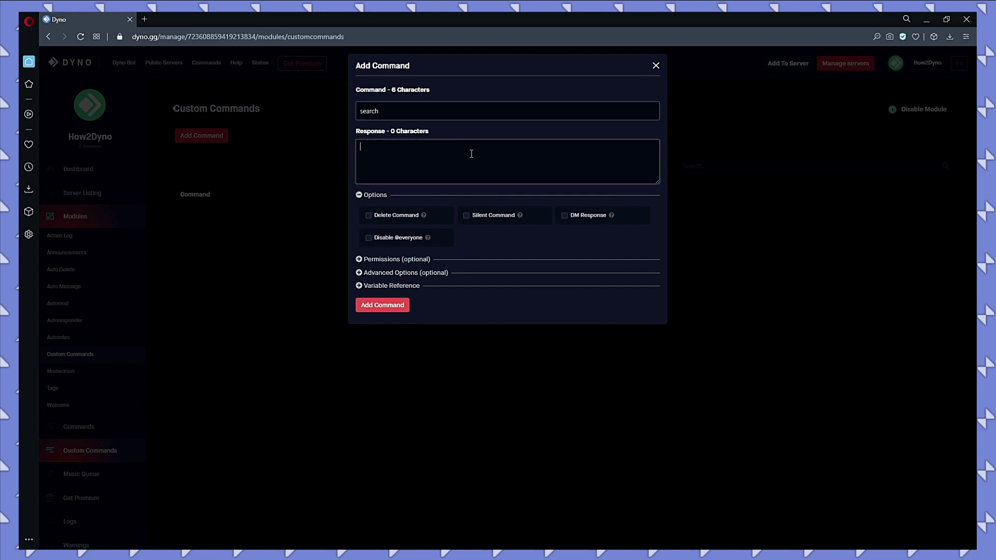
pyautogui.moveTo(658, 183); pyautogui.dragTo(670, 295)
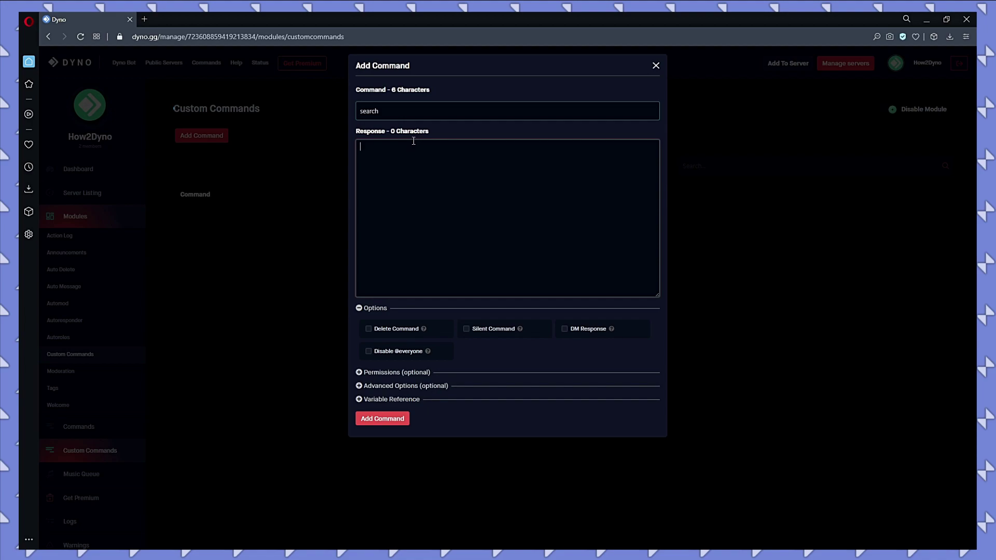
# Step: Paste the 197-character search code into the response, then highlight its first lines and {channel}
pyautogui.hotkey('ctrl', 'v')
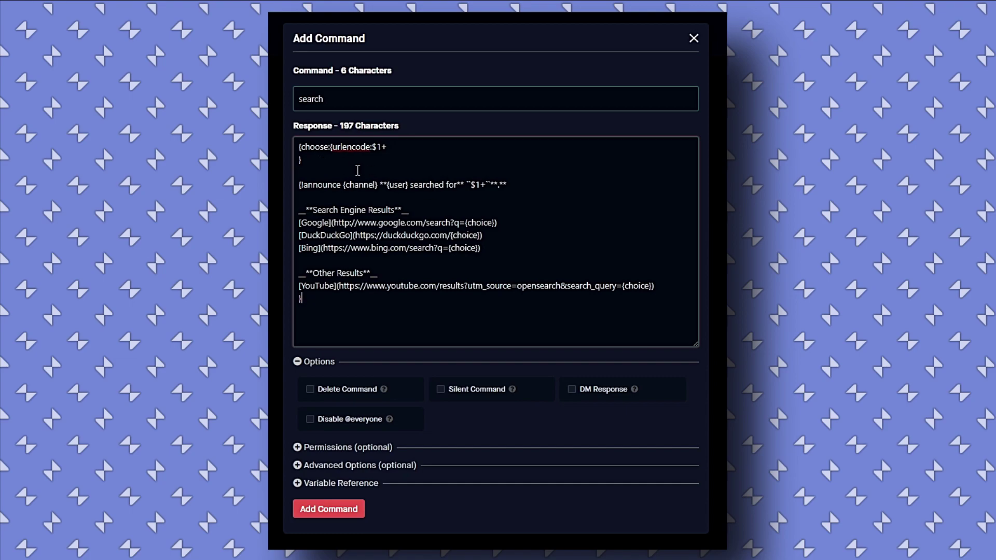
pyautogui.moveTo(357, 170); pyautogui.dragTo(302, 123)
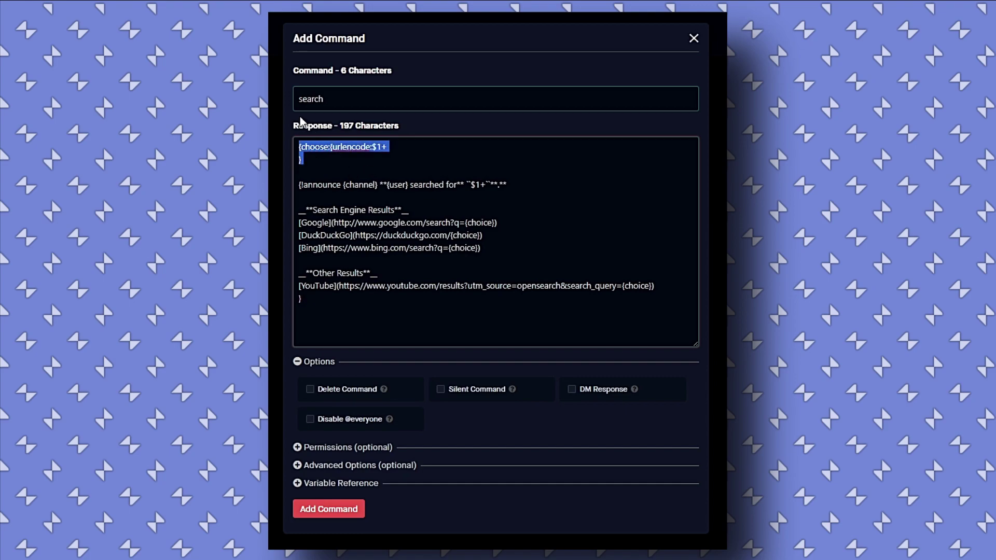
pyautogui.click(328, 166)
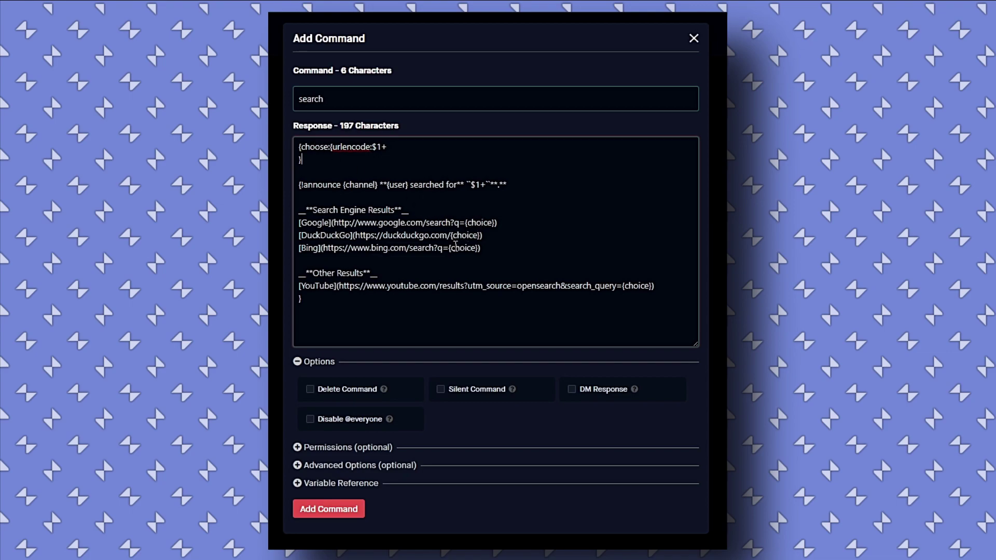
pyautogui.click(347, 170)
pyautogui.doubleClick(355, 185)
pyautogui.moveTo(343, 185); pyautogui.dragTo(378, 185)
pyautogui.click(379, 186)
pyautogui.click(326, 226)
pyautogui.moveTo(333, 224); pyautogui.dragTo(497, 227)
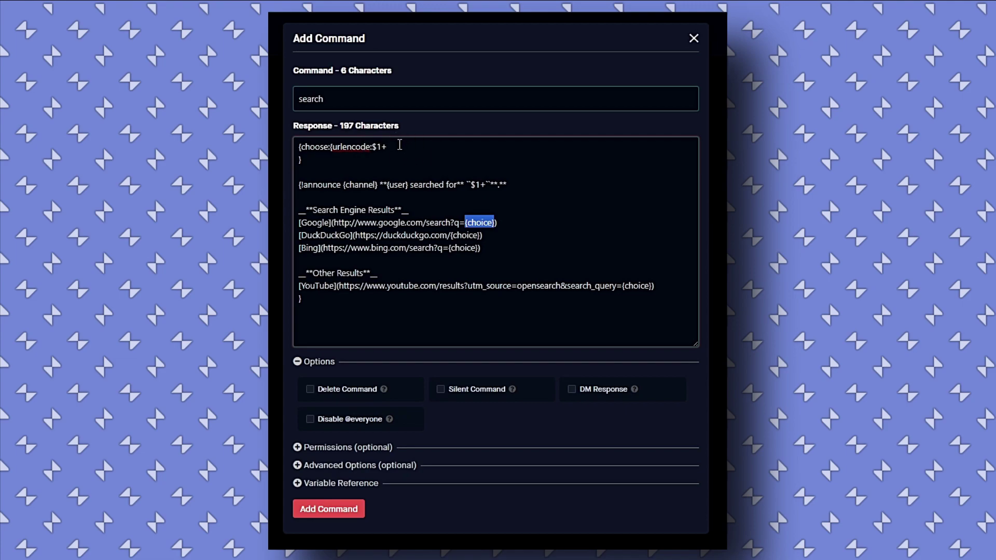
pyautogui.click(463, 225)
pyautogui.click(319, 286)
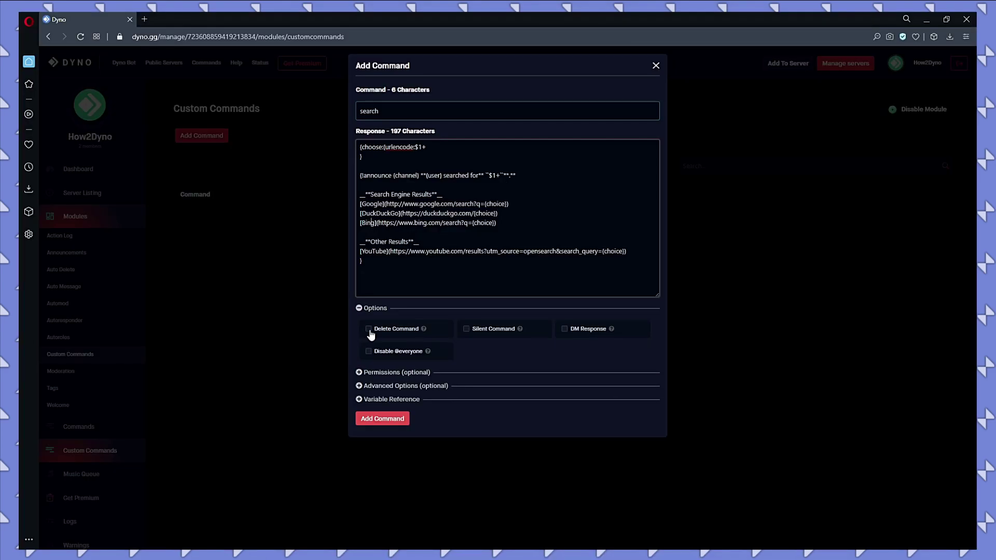
# Step: Turn on Delete Command for the search command and save it
pyautogui.click(376, 332)
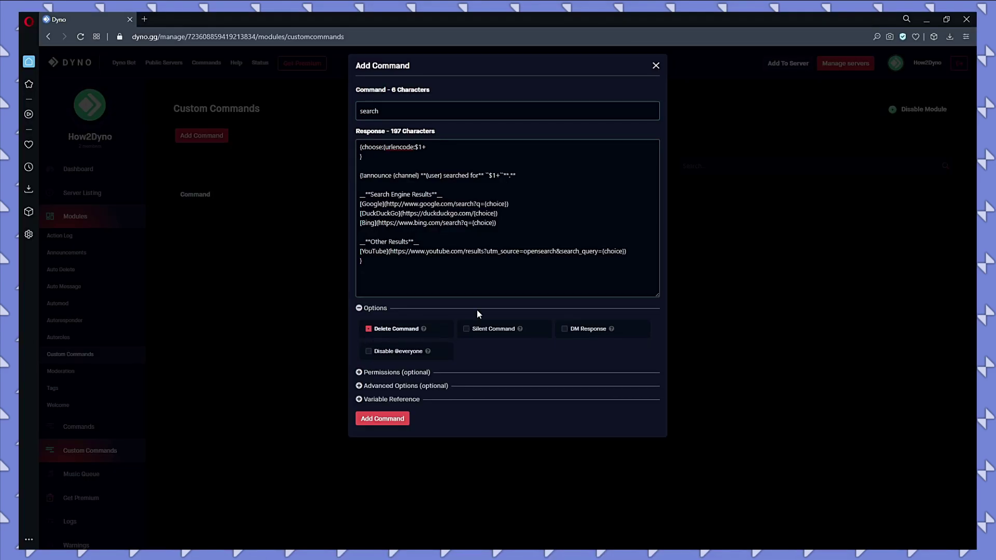
pyautogui.click(374, 259)
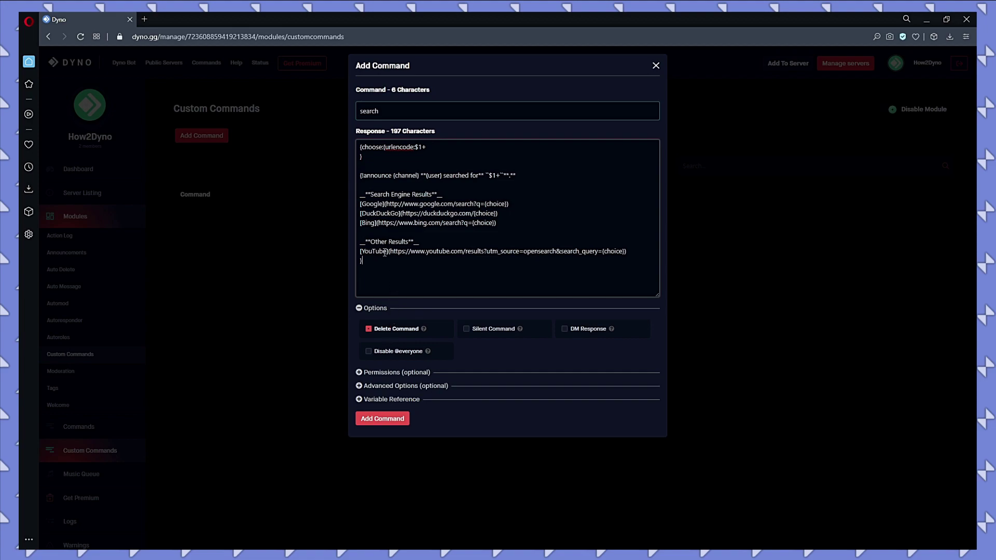
pyautogui.click(378, 420)
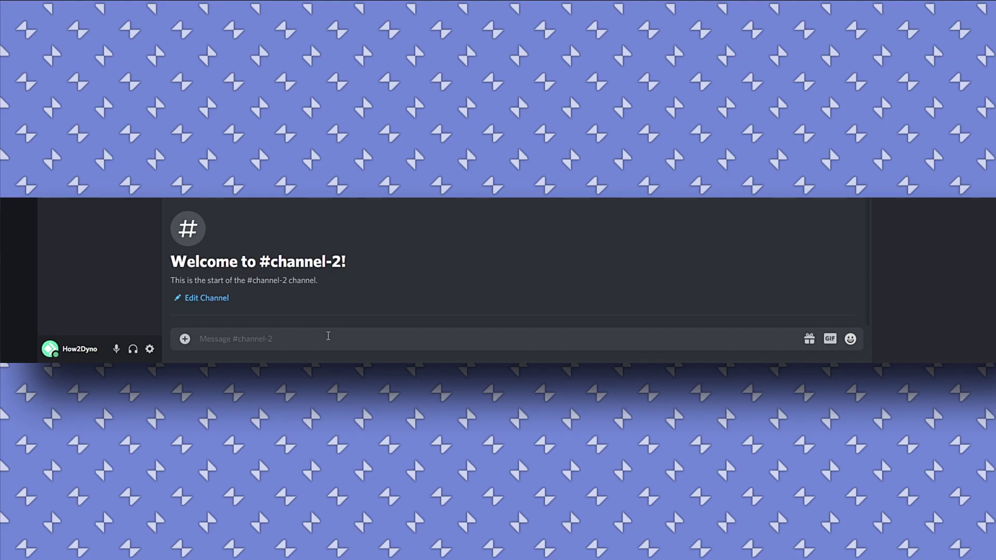
# Step: Send '?search how2dyno' in #channel-2, fixing a typo, to trigger Dyno's search embed
pyautogui.write('?search how2dfyn')
pyautogui.press('BackSpace')
pyautogui.press('BackSpace')
pyautogui.press('BackSpace')
pyautogui.write('yno')
pyautogui.press('Return')
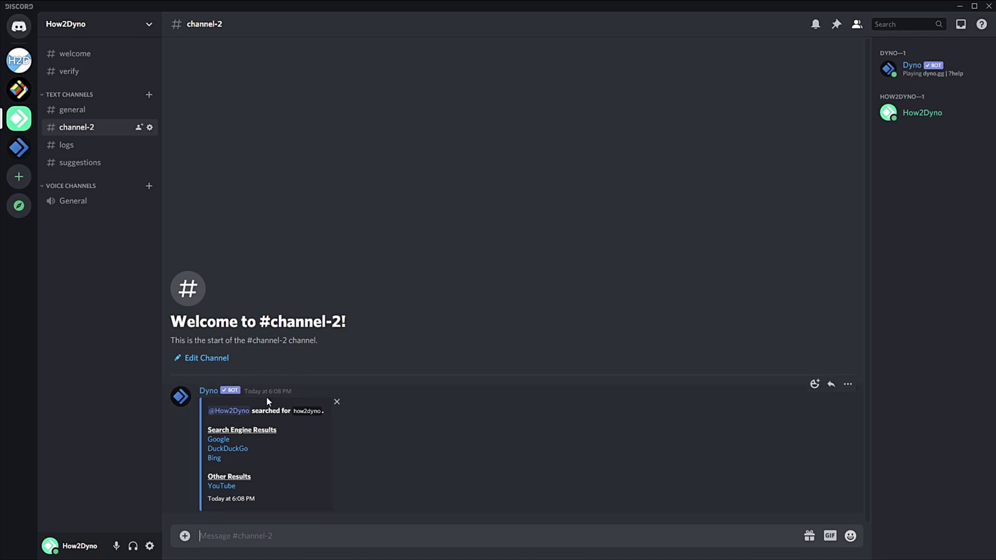
pyautogui.click(232, 416)
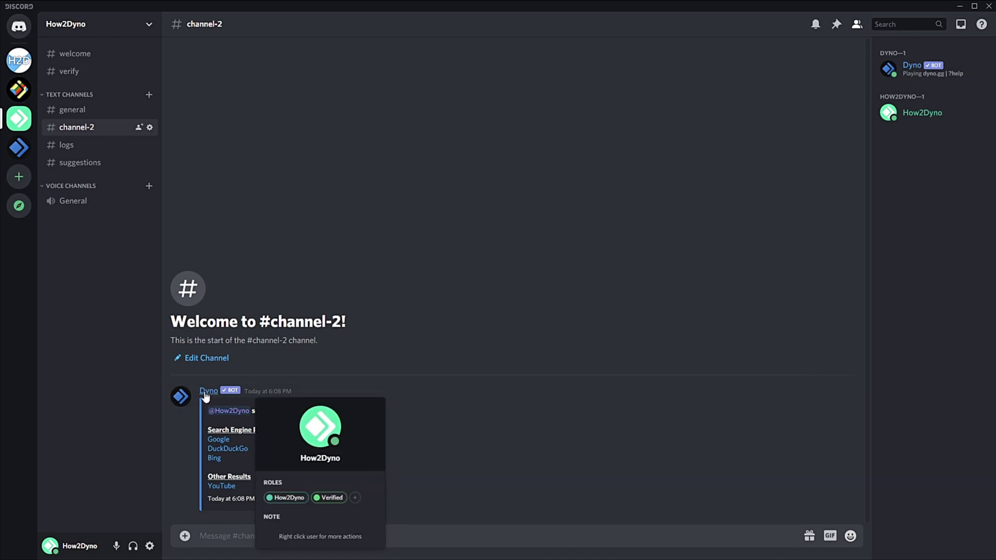
pyautogui.click(236, 418)
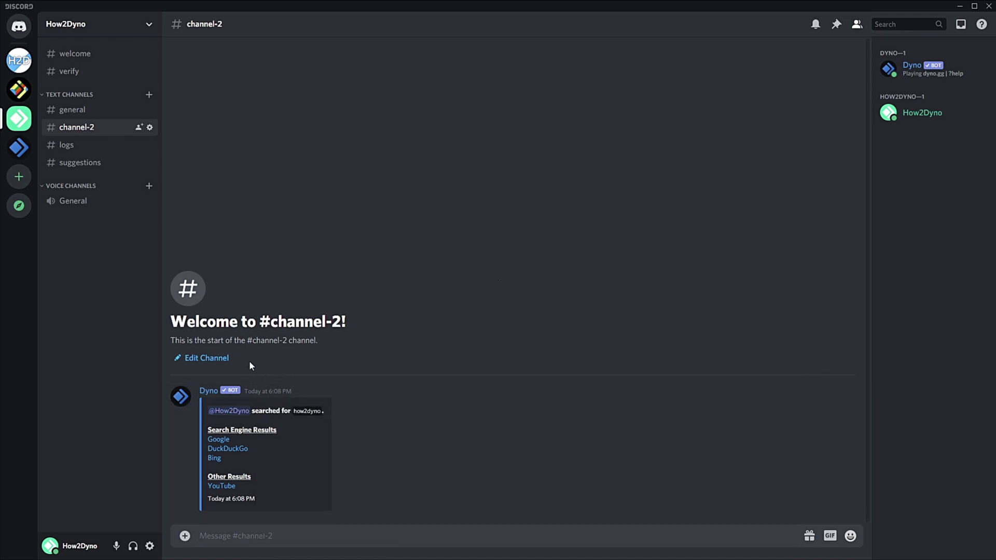
pyautogui.click(228, 411)
pyautogui.click(228, 410)
pyautogui.click(220, 440)
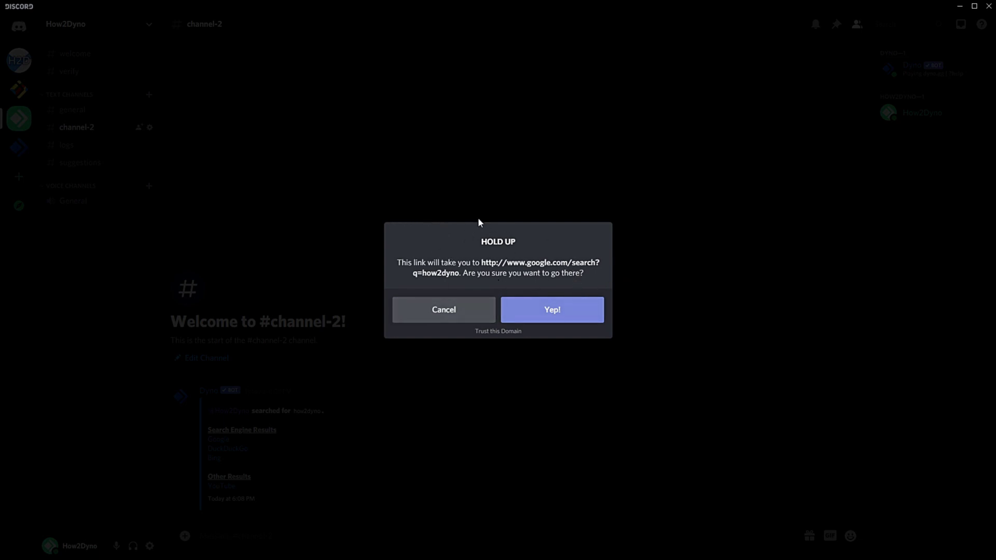
pyautogui.click(424, 312)
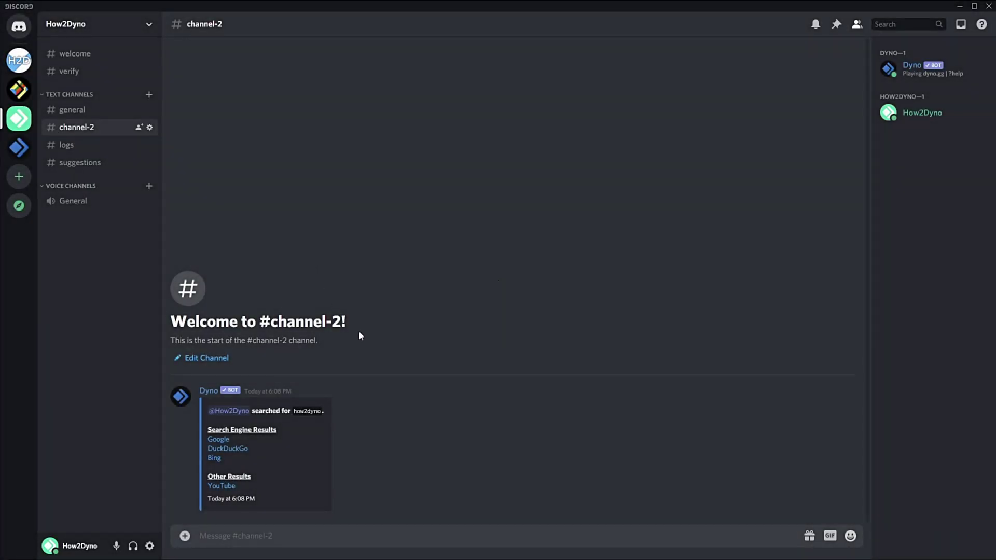
pyautogui.click(229, 453)
pyautogui.click(445, 322)
pyautogui.click(221, 440)
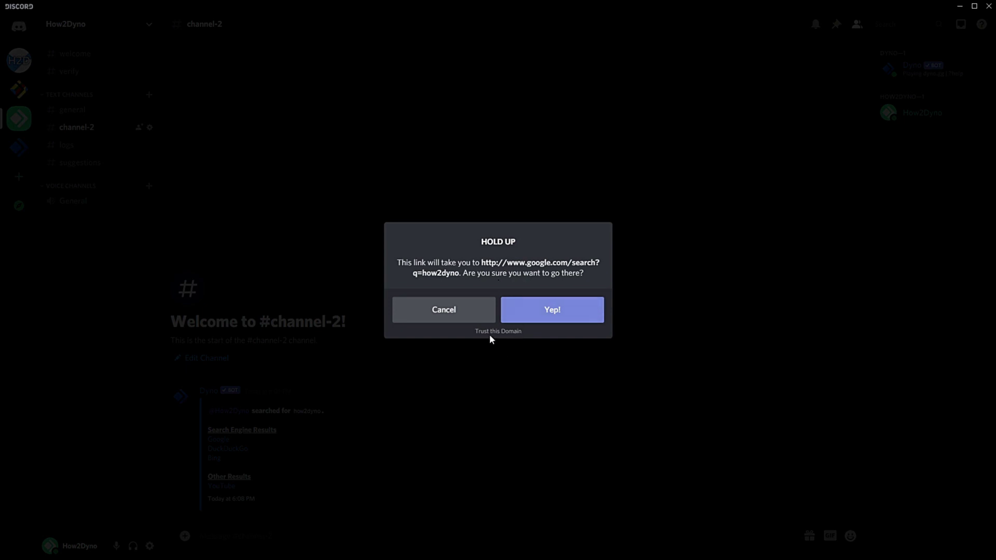
pyautogui.click(471, 317)
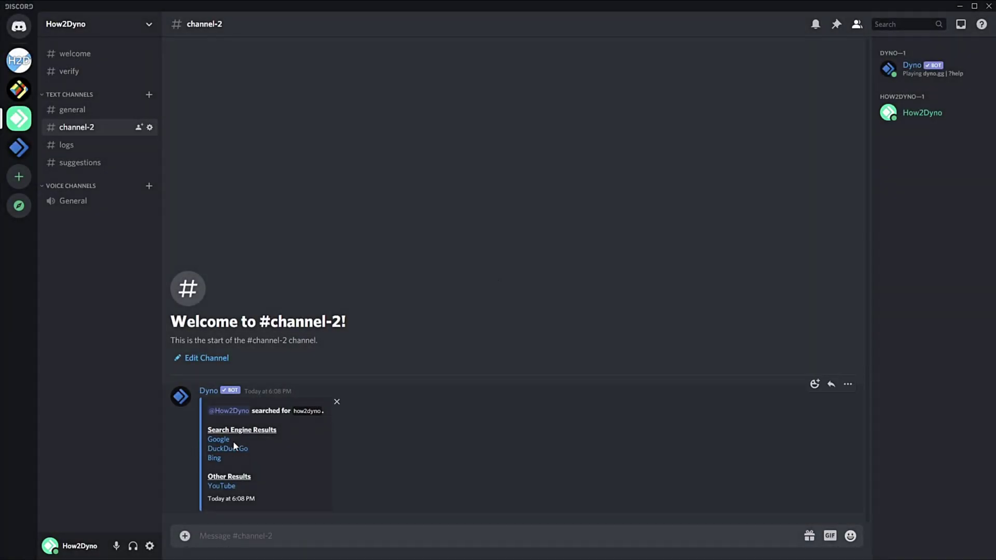
pyautogui.click(223, 486)
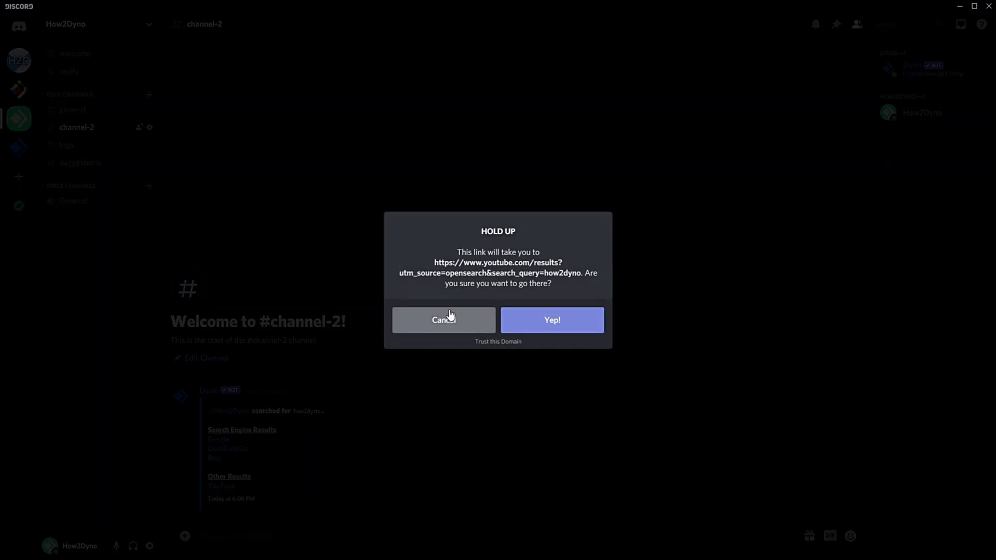
pyautogui.click(429, 330)
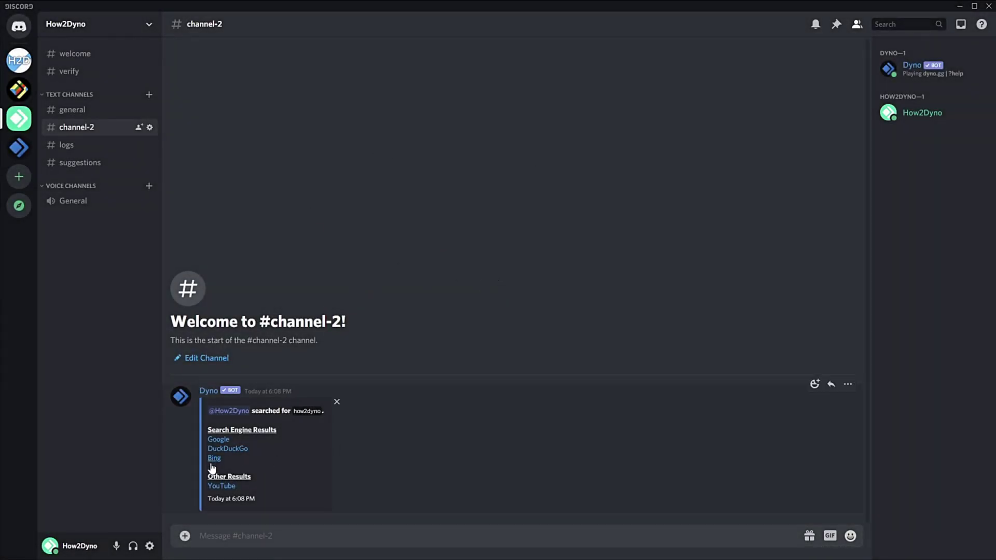
pyautogui.click(218, 441)
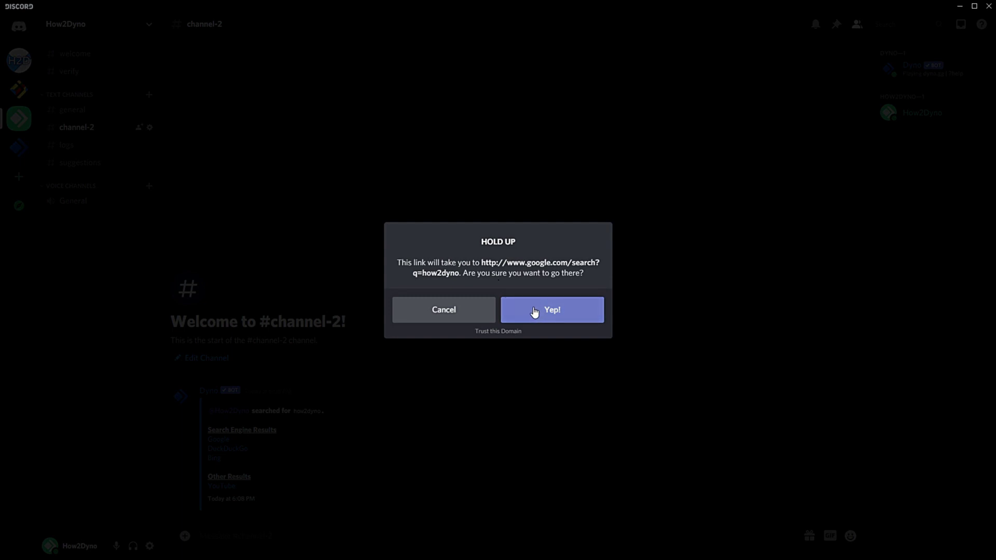
pyautogui.click(412, 309)
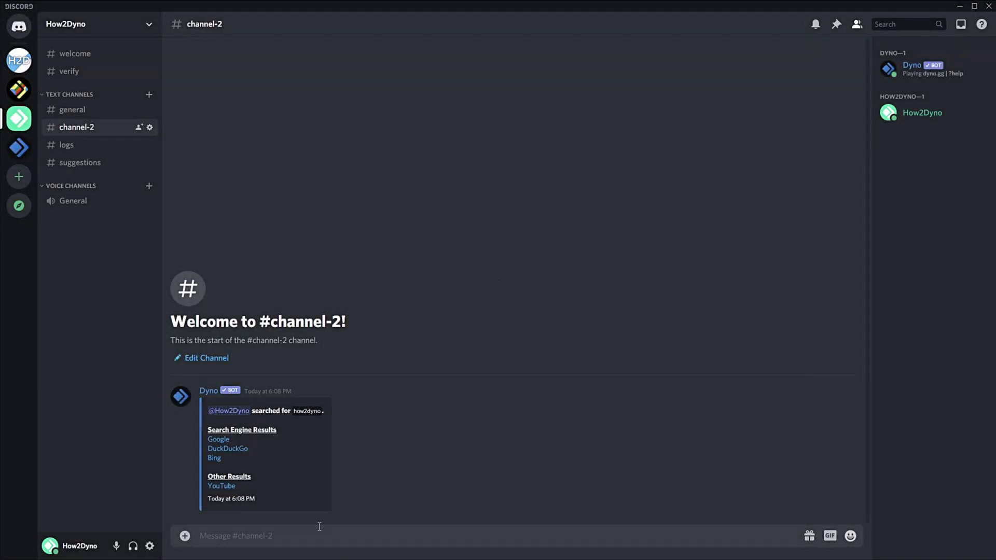
# Step: Send '?search how 2 dyno' in #channel-2 to get a second search embed
pyautogui.write('?search how 2 dyno')
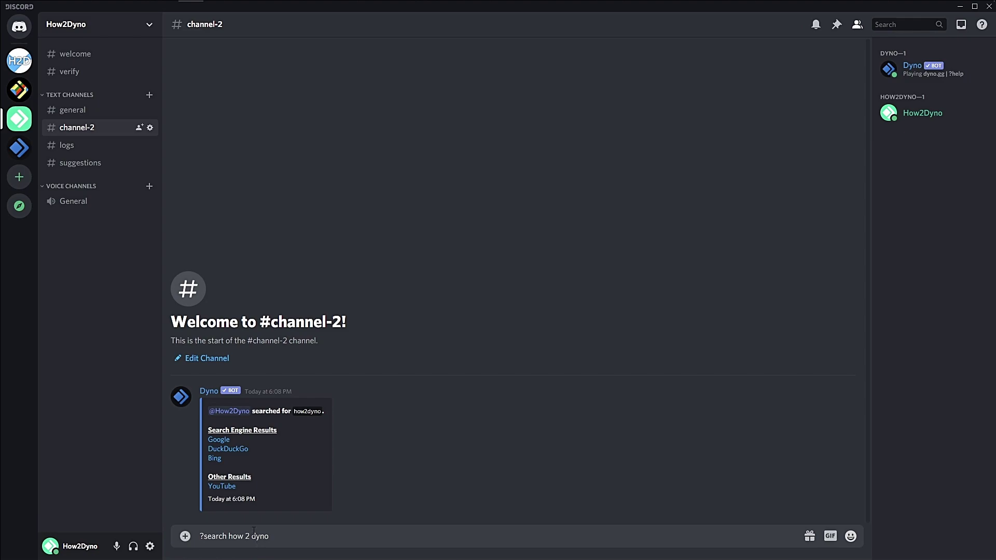
pyautogui.rightClick(281, 543)
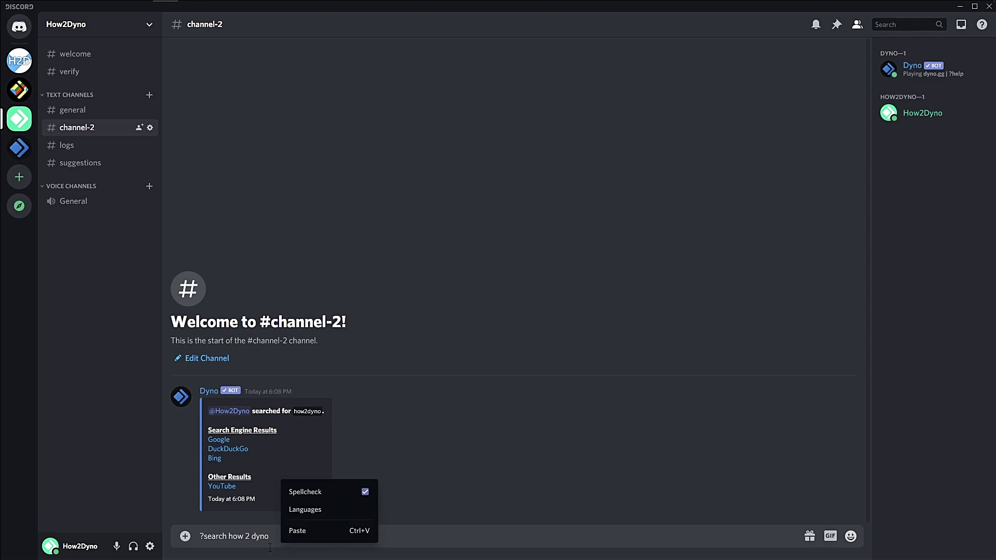
pyautogui.click(235, 526)
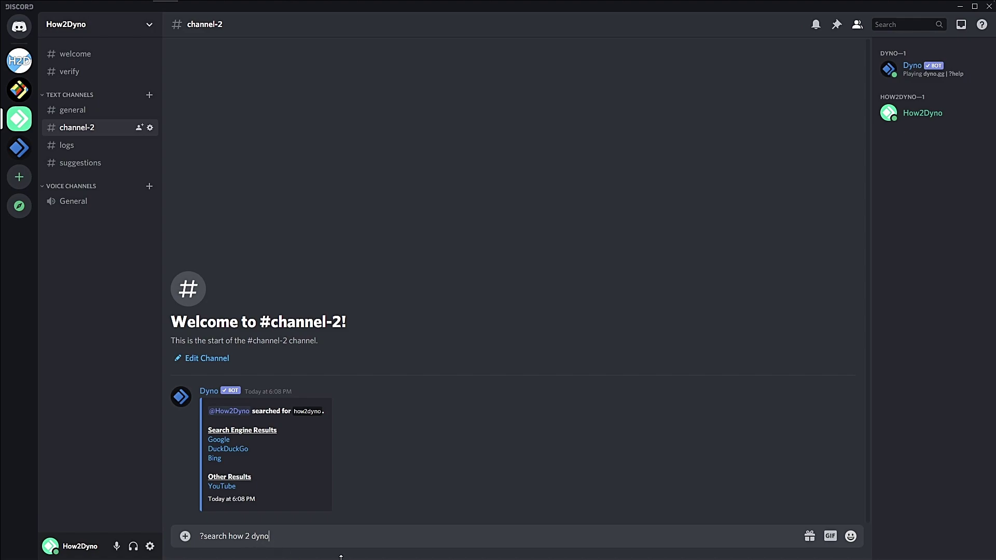
pyautogui.press('Return')
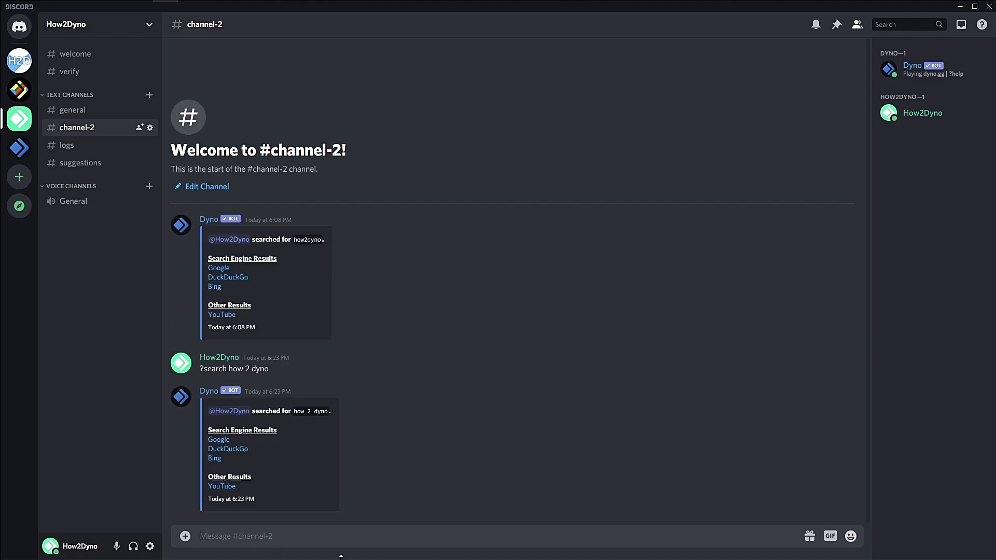
# Step: Try the new embed's DuckDuckGo link and decline leaving Discord
pyautogui.click(229, 450)
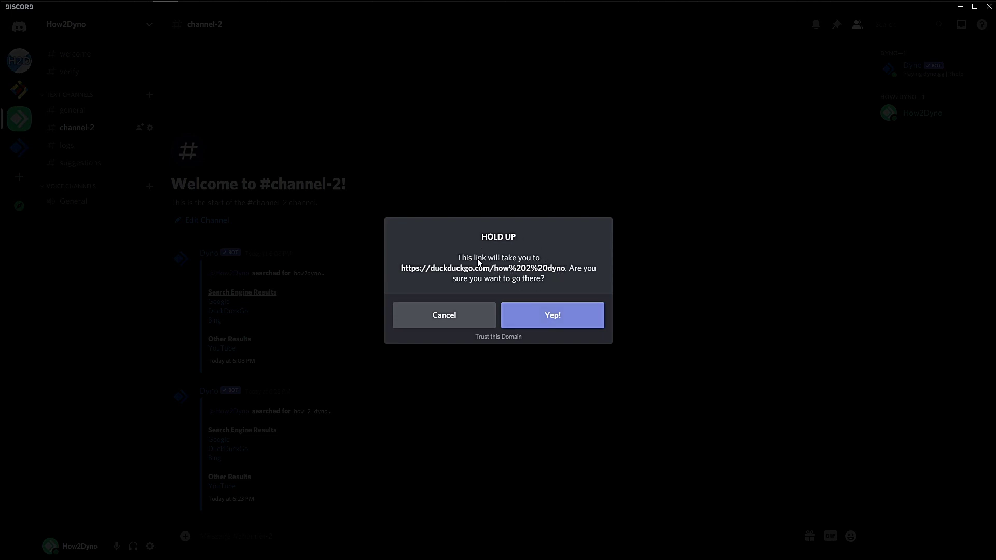
pyautogui.click(463, 316)
pyautogui.click(419, 456)
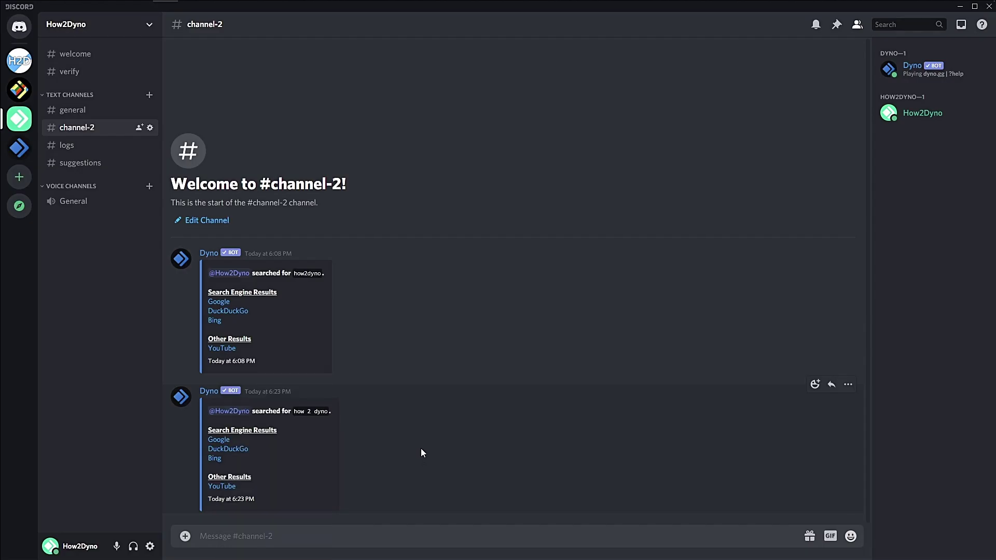
# Step: Copy the Google link address from the first search embed
pyautogui.rightClick(227, 449)
pyautogui.click(412, 479)
pyautogui.rightClick(216, 438)
pyautogui.click(303, 298)
pyautogui.rightClick(215, 302)
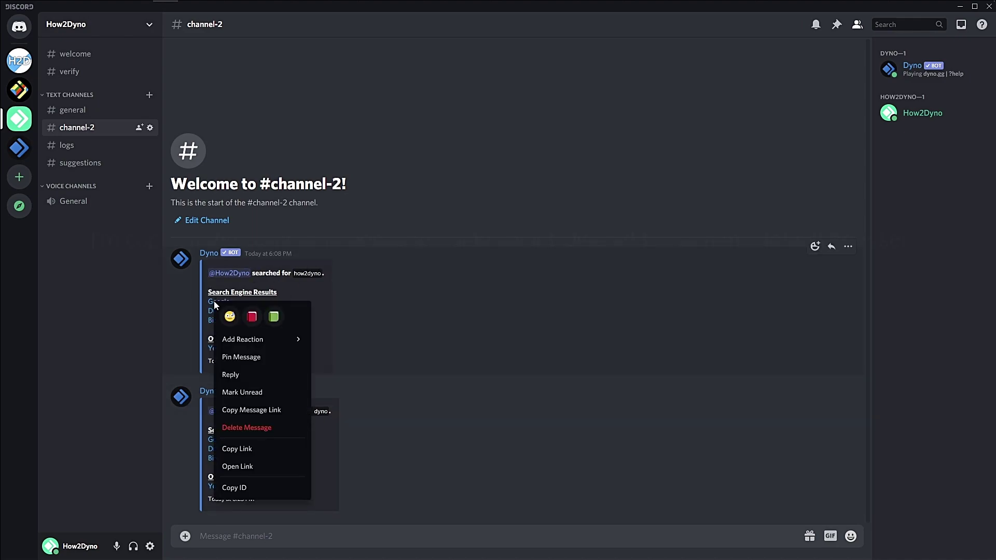
pyautogui.click(255, 449)
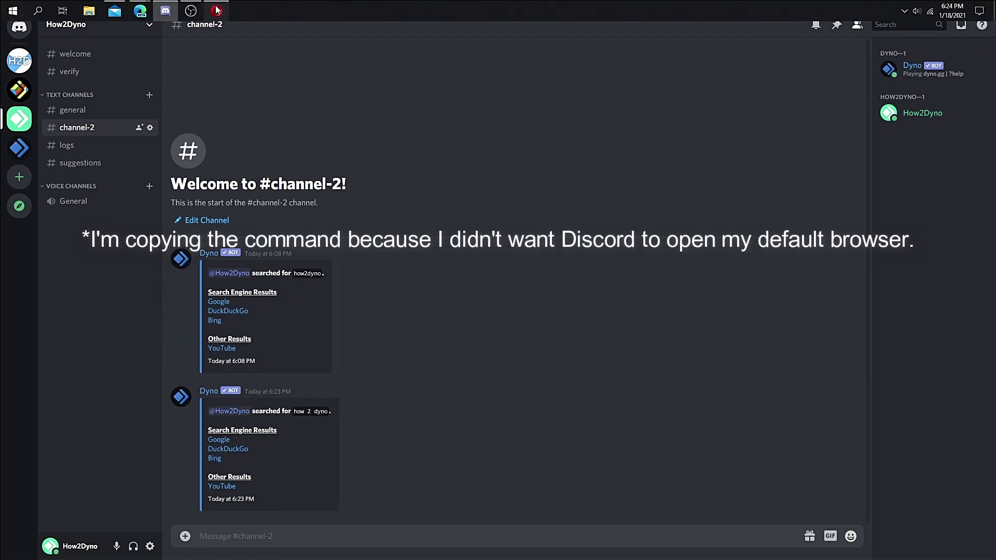
# Step: Switch to Opera and start a new blank tab for the copied Google link
pyautogui.click(216, 10)
pyautogui.click(130, 9)
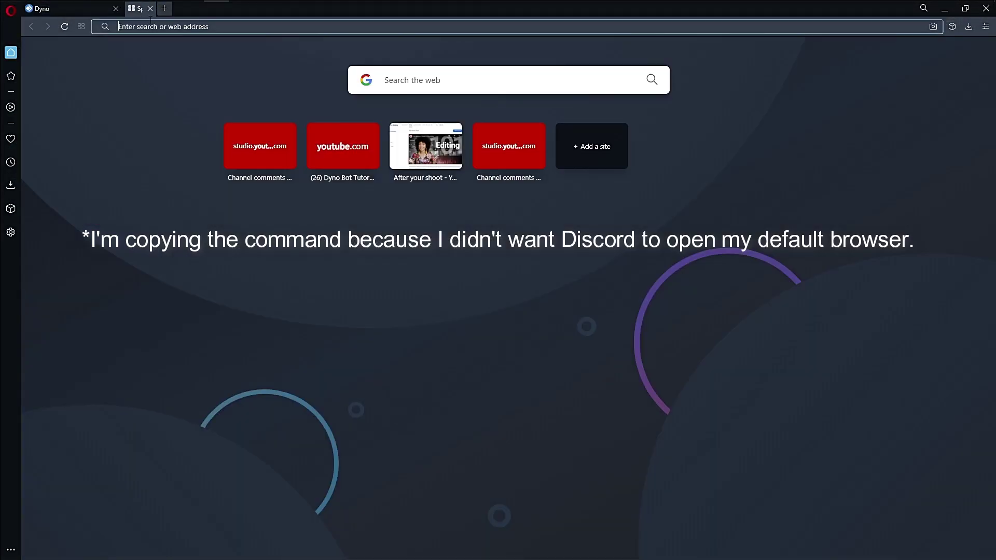